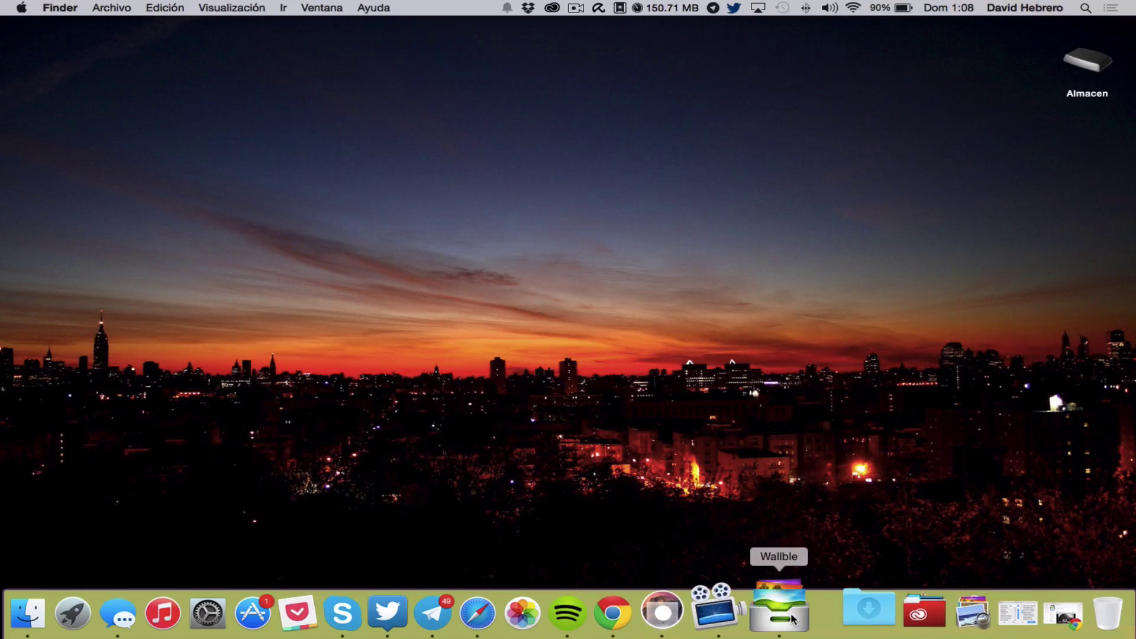
Open Wallble and browse its featured wallpapers, including the Editor's Choice section
{"action": "left_click", "coordinate": [769, 607]}
{"action": "left_click", "coordinate": [449, 56]}
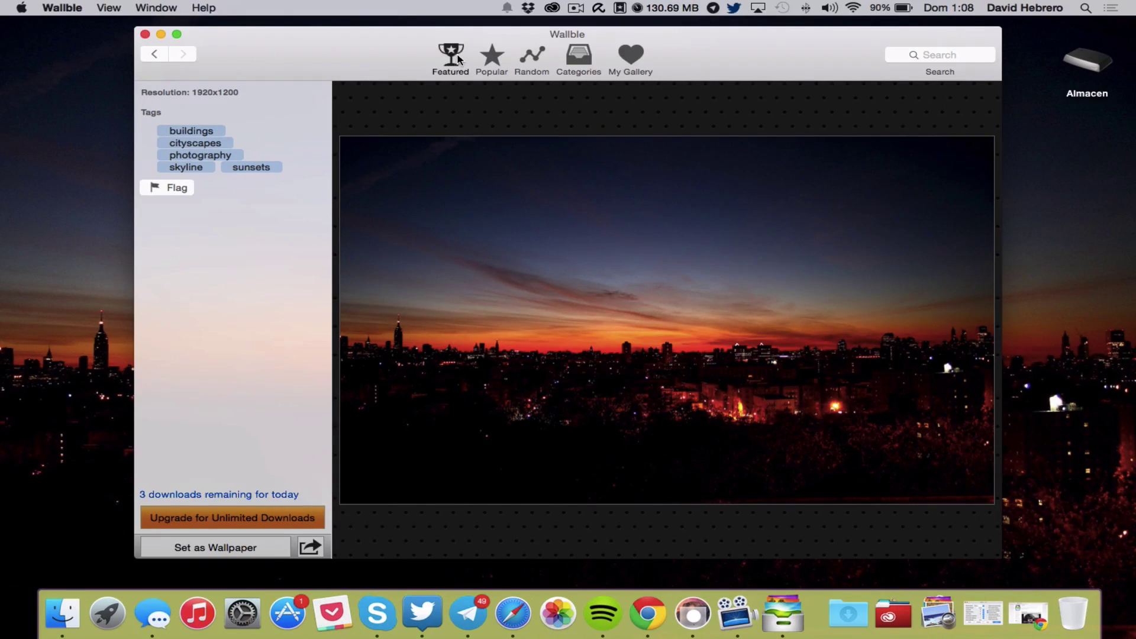
{"action": "left_click_drag", "start_coordinate": [355, 48], "coordinate": [272, 47]}
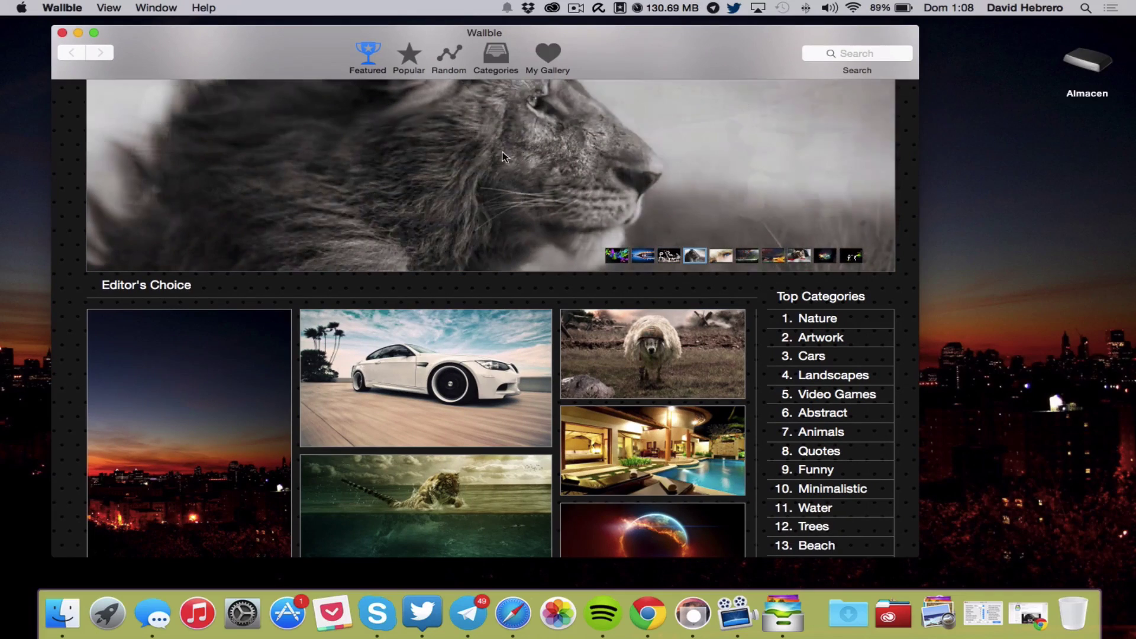
{"action": "scroll", "coordinate": [509, 154], "scroll_direction": "down", "scroll_amount": 5}
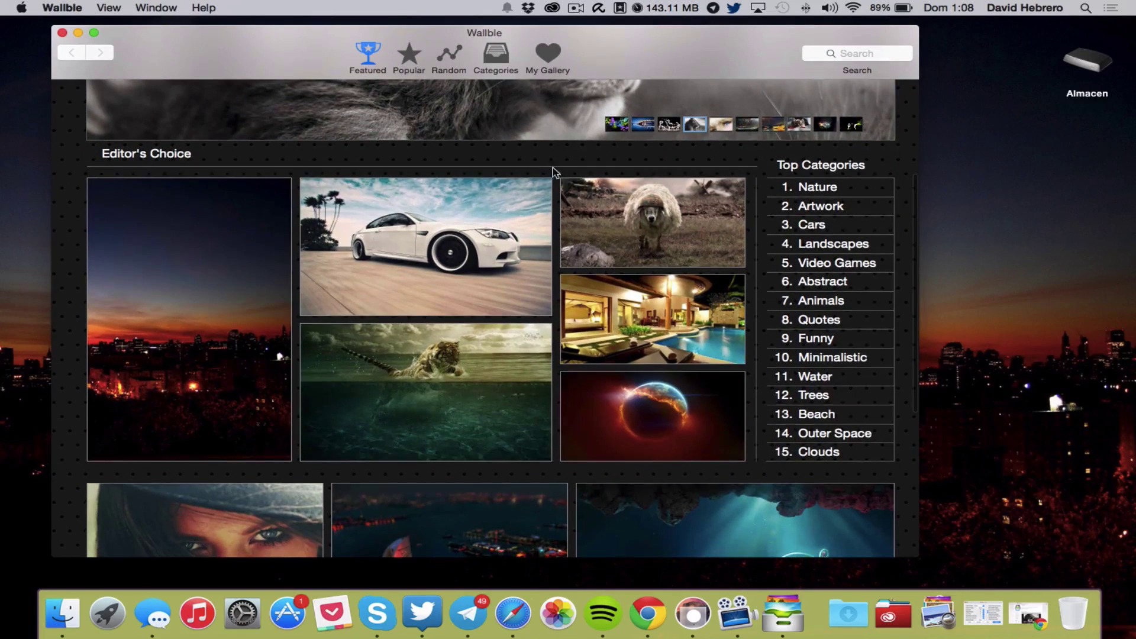
{"action": "scroll", "coordinate": [761, 139], "scroll_direction": "down", "scroll_amount": 1}
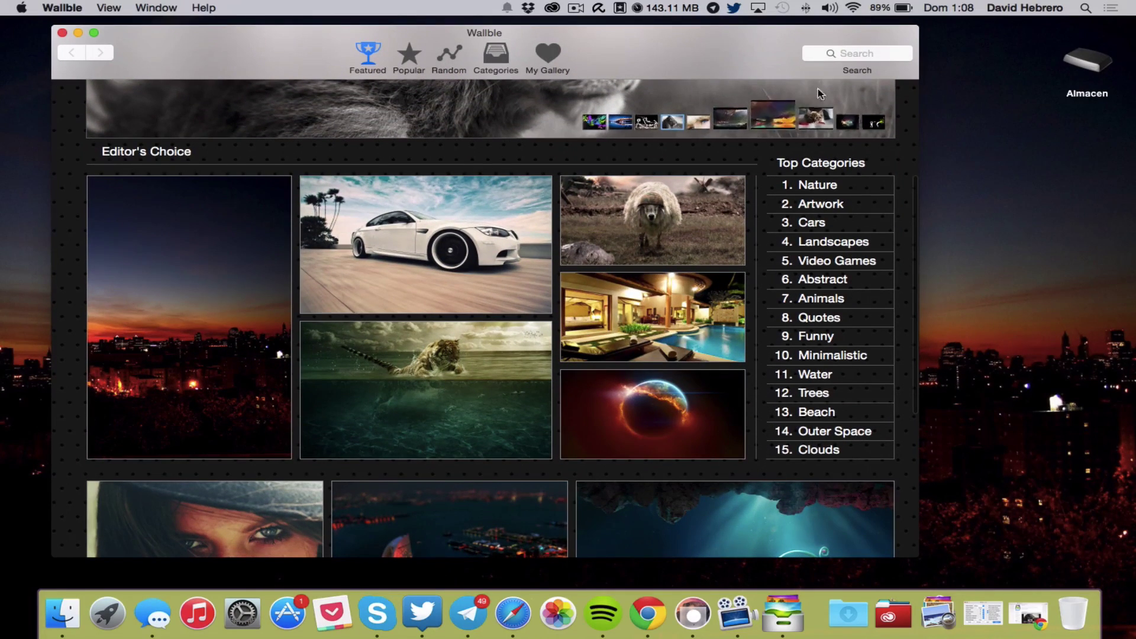
Search Wallble for "bee" wallpapers and view the flying bee-eater picture, closing the window when done
{"action": "left_click", "coordinate": [850, 53]}
{"action": "type", "text": "bee"}
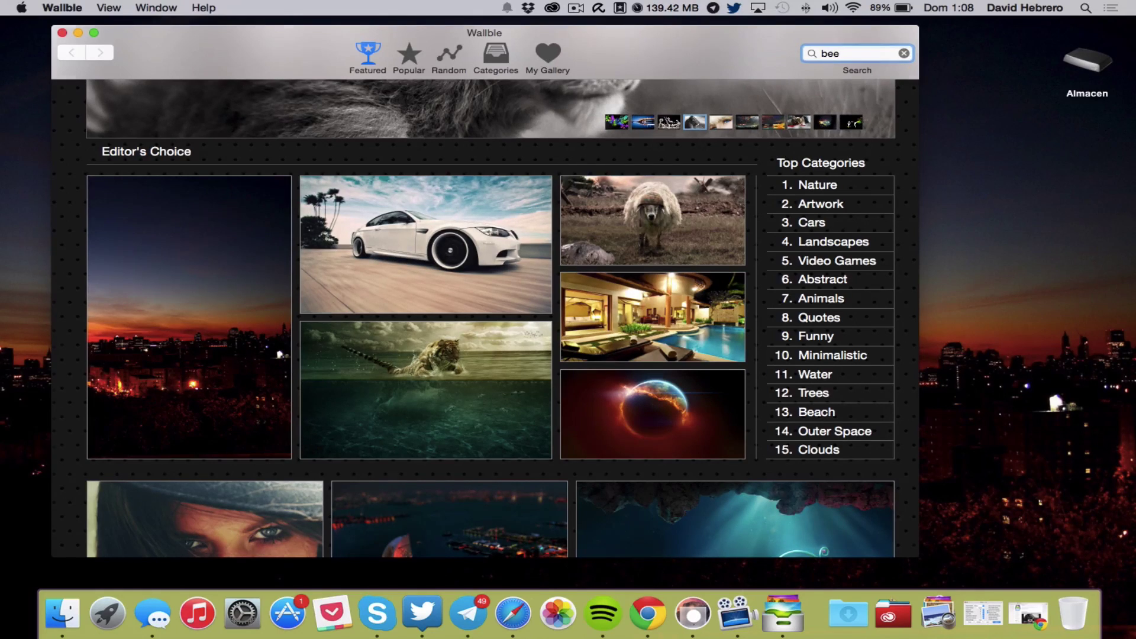
{"action": "key", "text": "Return"}
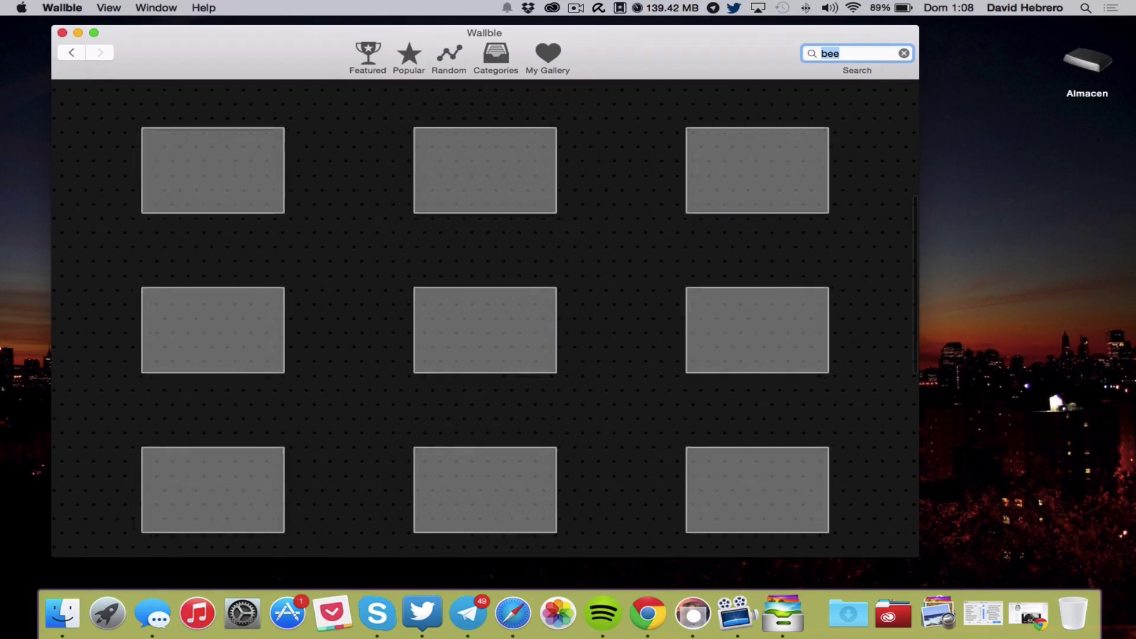
{"action": "scroll", "coordinate": [638, 242], "scroll_direction": "down", "scroll_amount": 1}
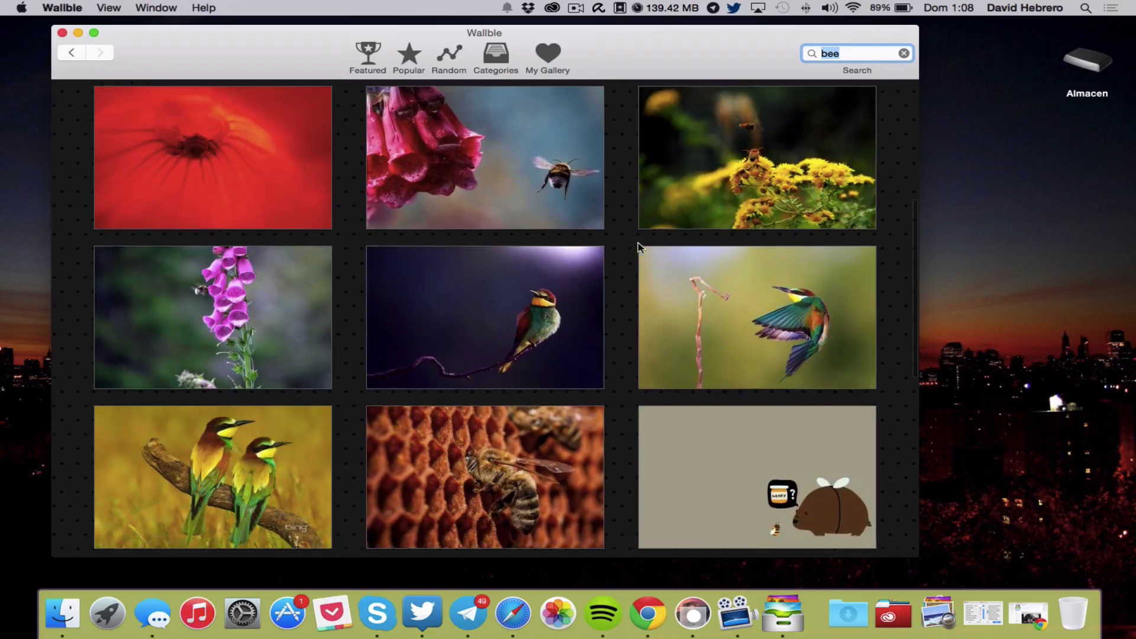
{"action": "key", "text": "Escape"}
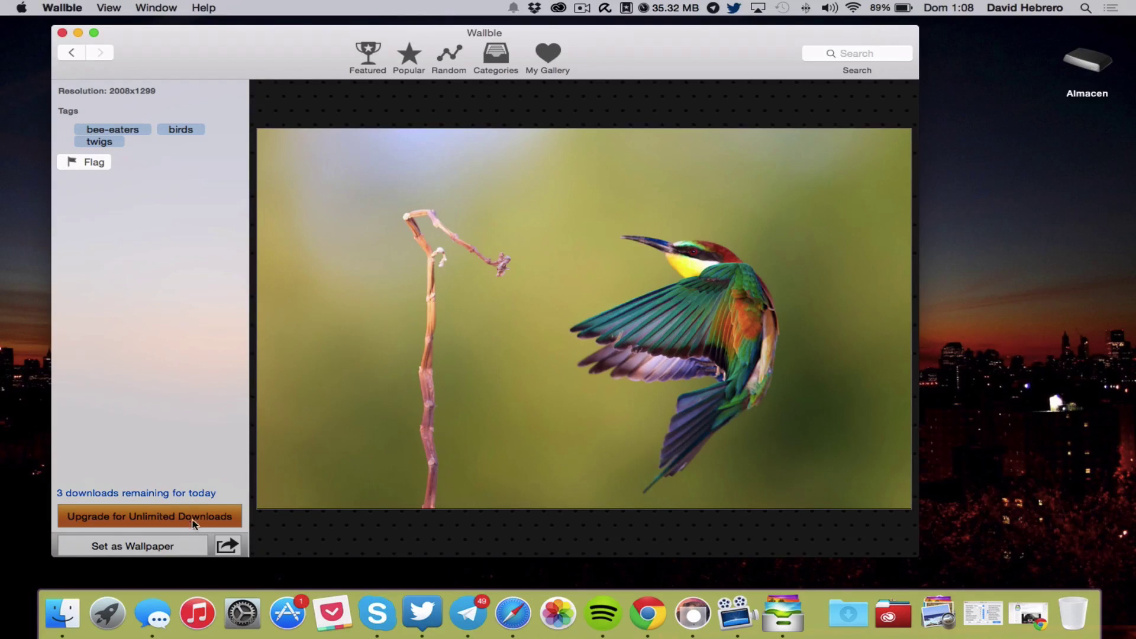
{"action": "left_click", "coordinate": [62, 34]}
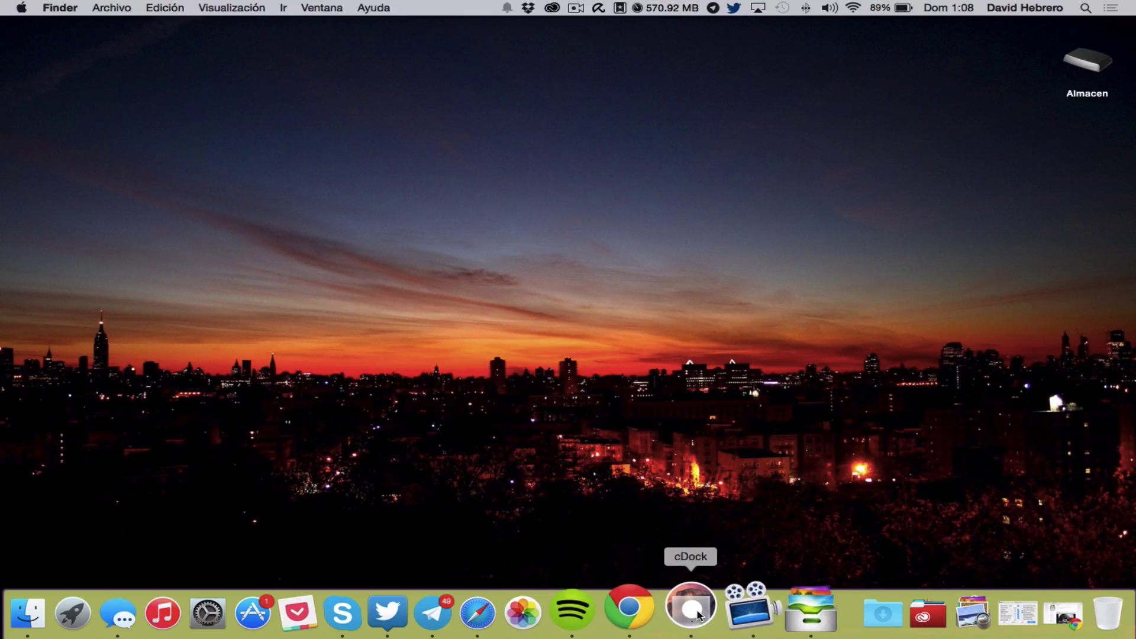
Switch to Chrome and examine the address, title and download section of the cDock project page on SourceForge
{"action": "left_click", "coordinate": [1028, 612]}
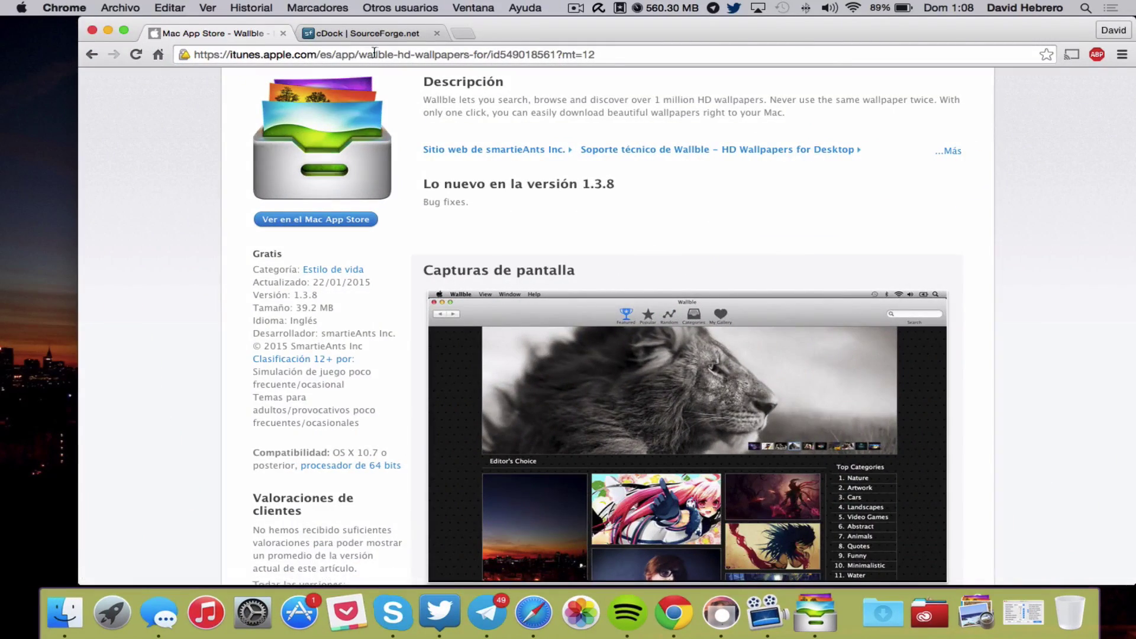
{"action": "left_click", "coordinate": [388, 36]}
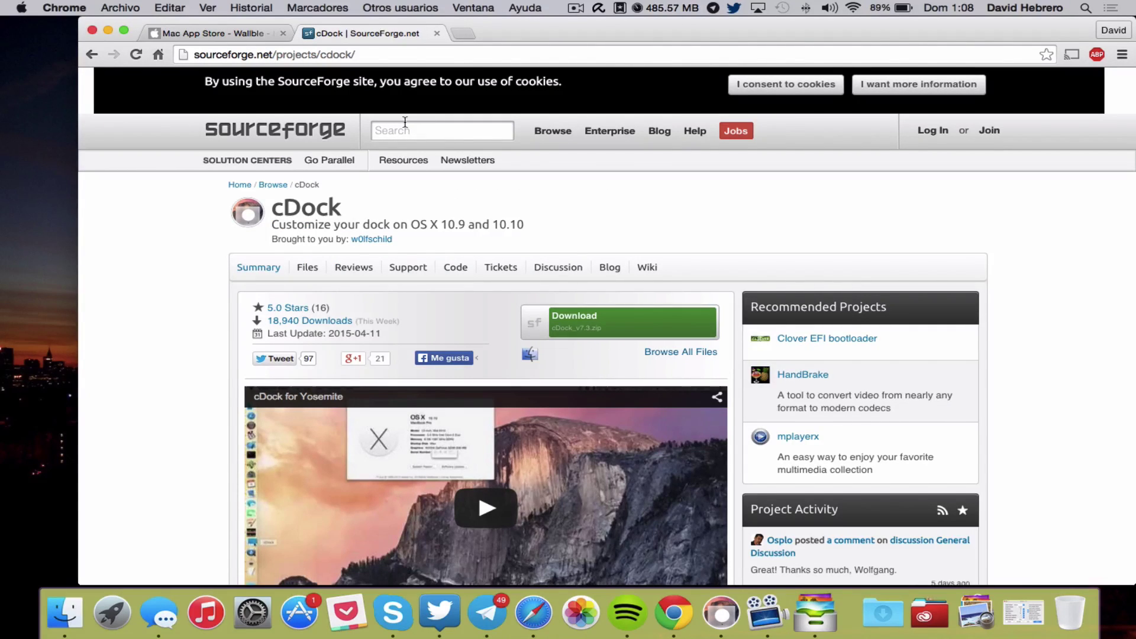
{"action": "left_click_drag", "start_coordinate": [365, 55], "coordinate": [188, 54]}
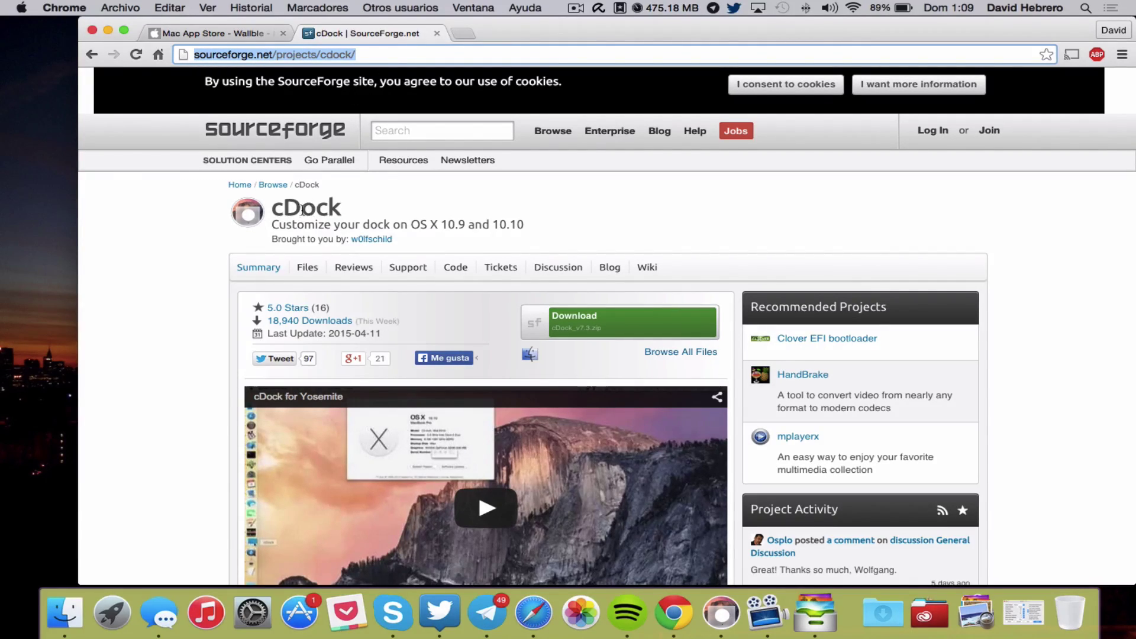
{"action": "left_click_drag", "start_coordinate": [341, 209], "coordinate": [271, 184]}
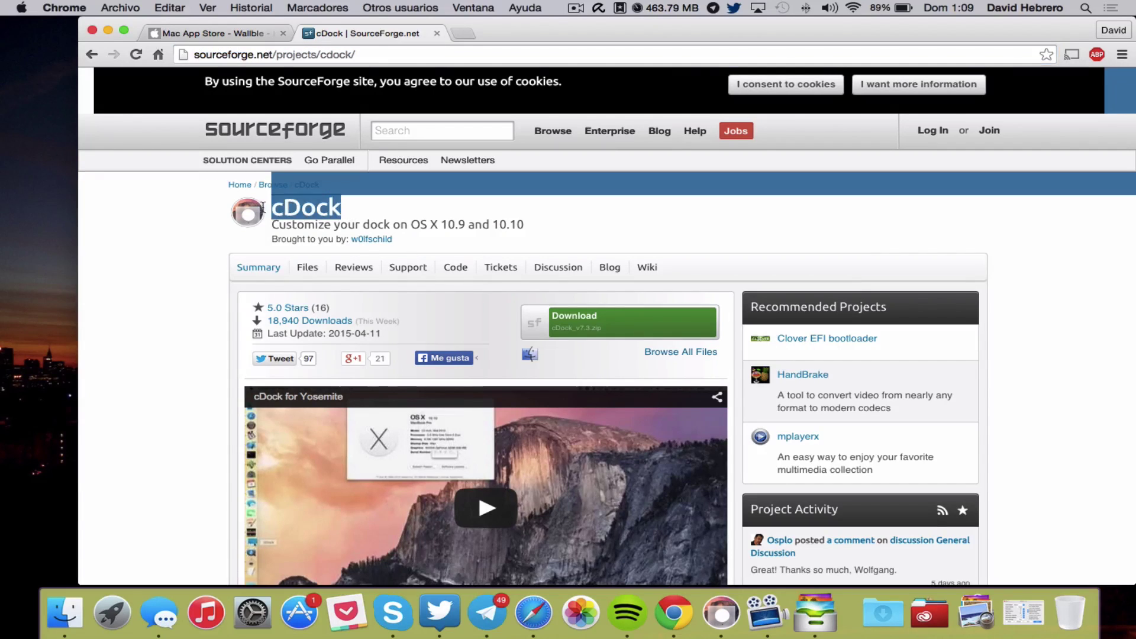
{"action": "left_click", "coordinate": [414, 217]}
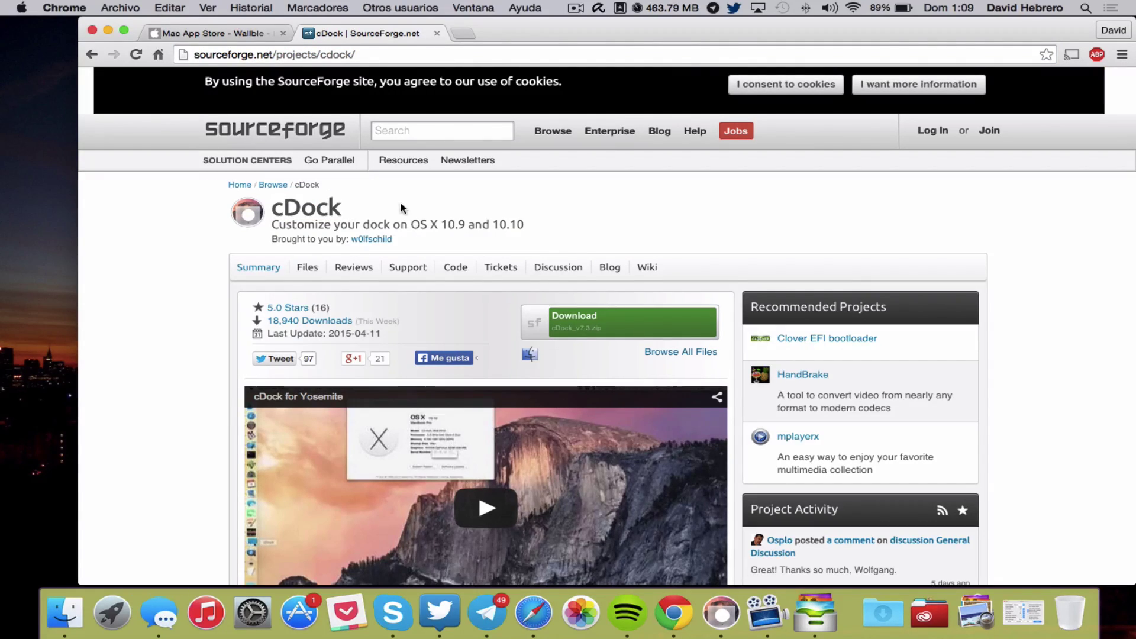
{"action": "scroll", "coordinate": [381, 205], "scroll_direction": "down", "scroll_amount": 2}
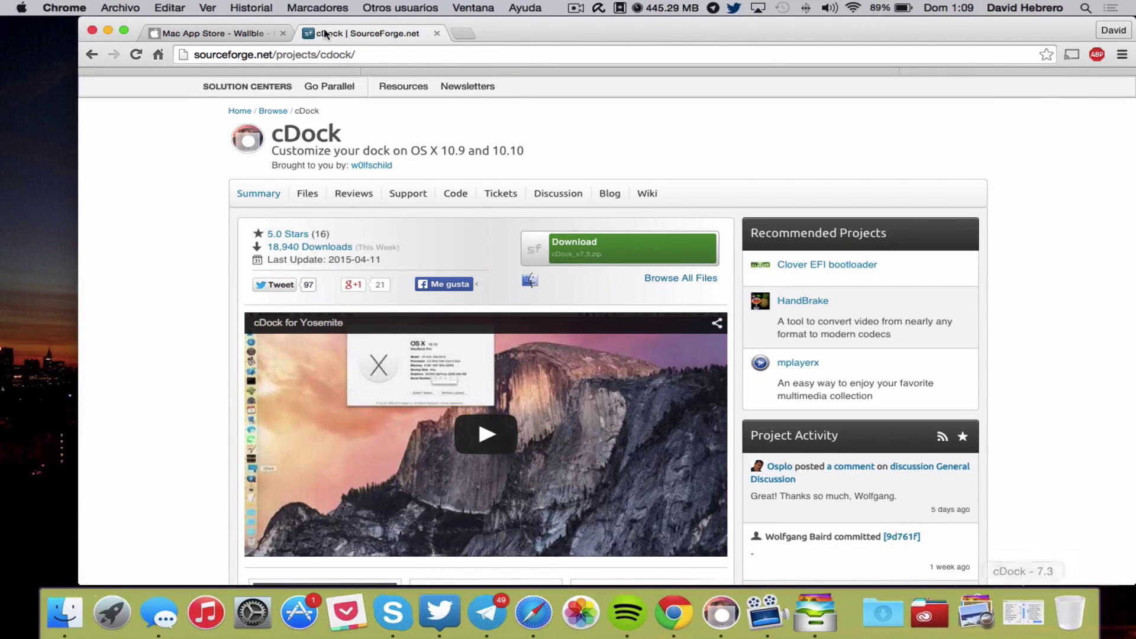
{"action": "left_click", "coordinate": [108, 30]}
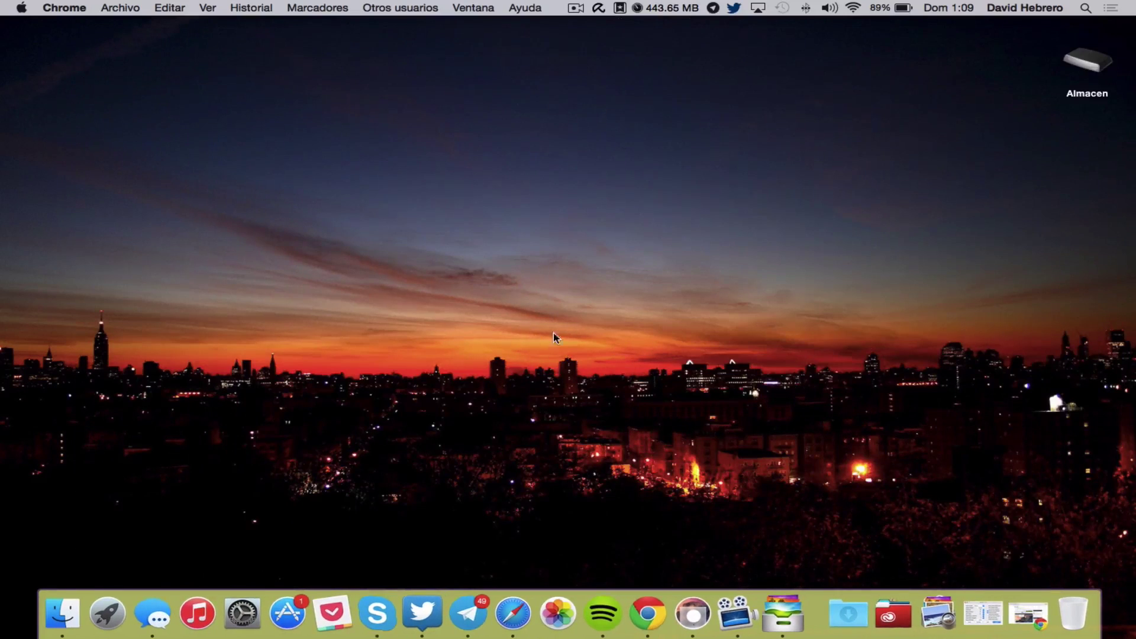
Restore the minimized cDock window and show the contents of the Recent Applications stack in the Dock
{"action": "left_click", "coordinate": [965, 598]}
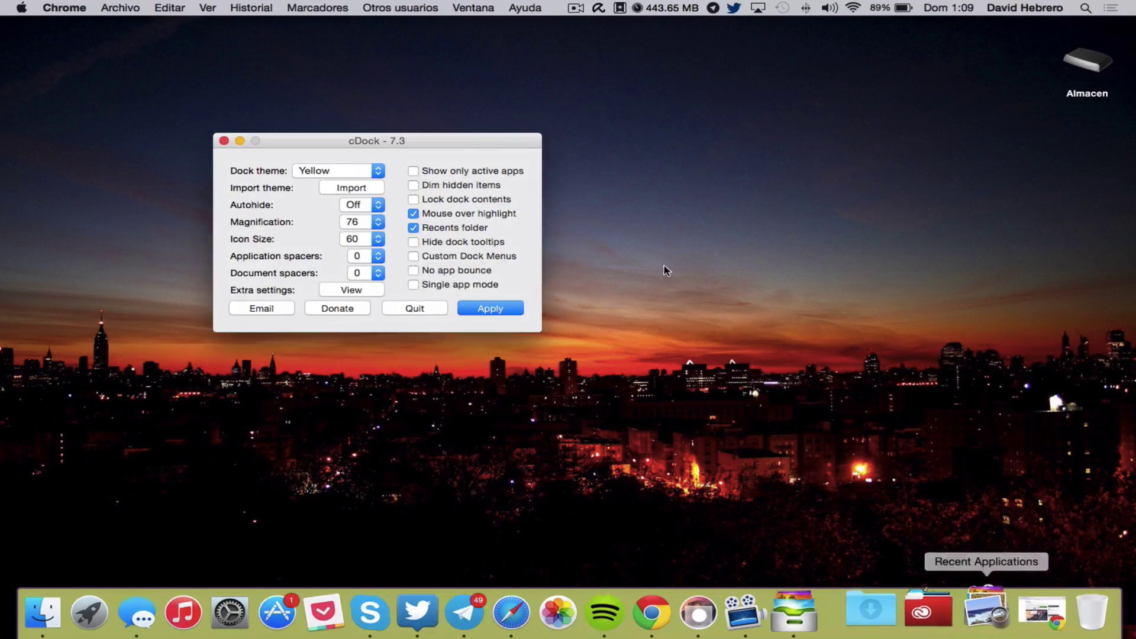
{"action": "left_click_drag", "start_coordinate": [452, 145], "coordinate": [651, 142]}
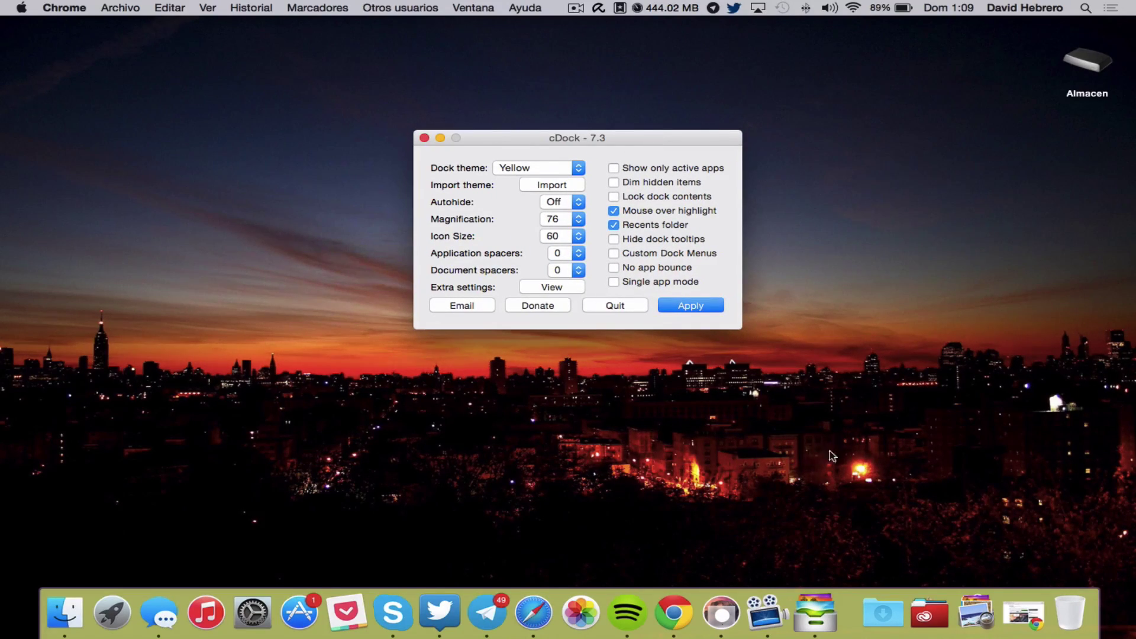
{"action": "left_click", "coordinate": [975, 608]}
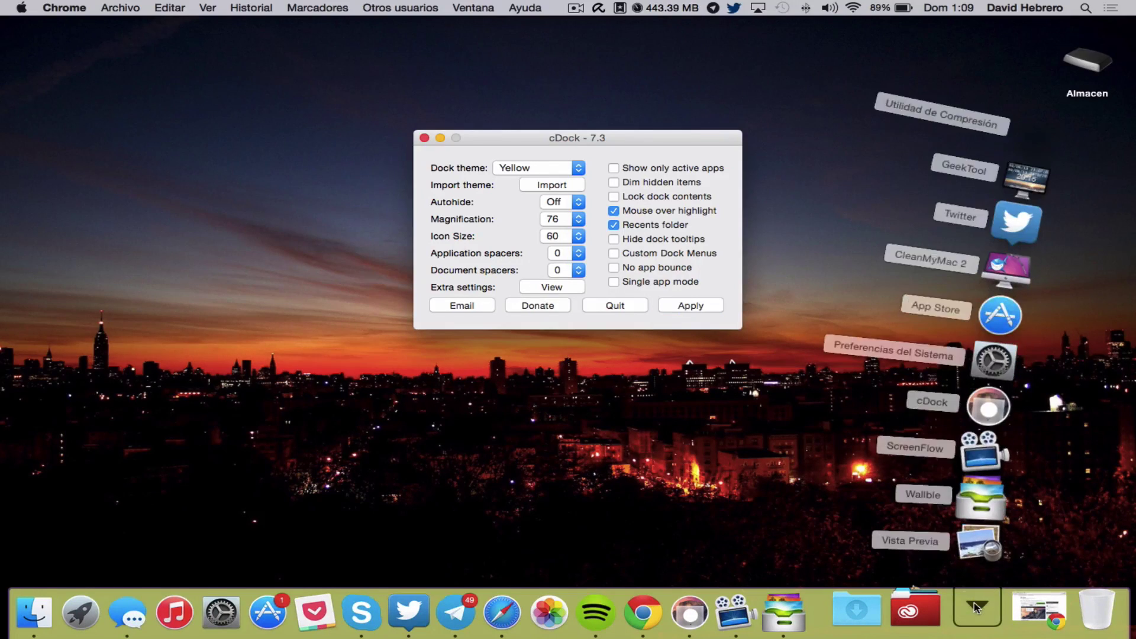
{"action": "left_click", "coordinate": [976, 608]}
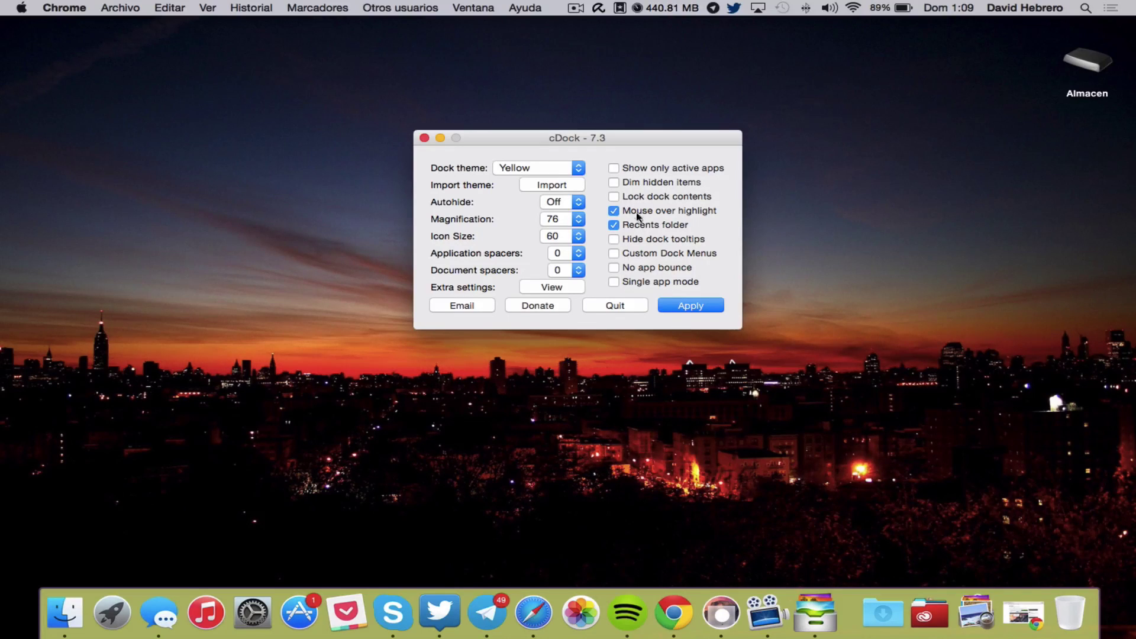
{"action": "left_click_drag", "start_coordinate": [589, 142], "coordinate": [590, 125]}
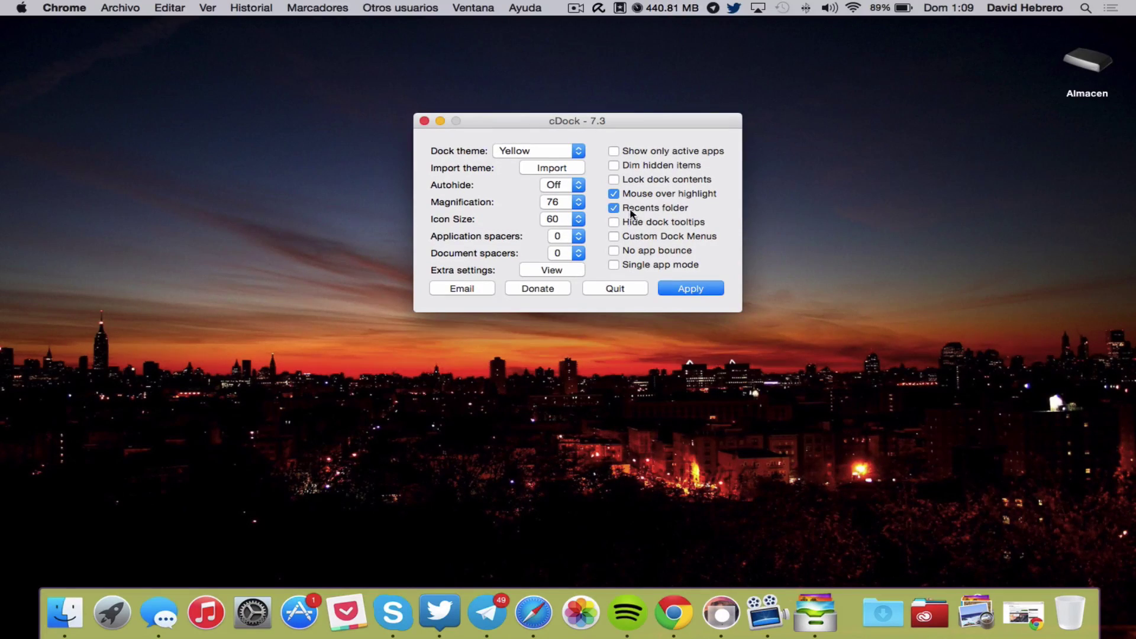
{"action": "mouse_move", "coordinate": [644, 212]}
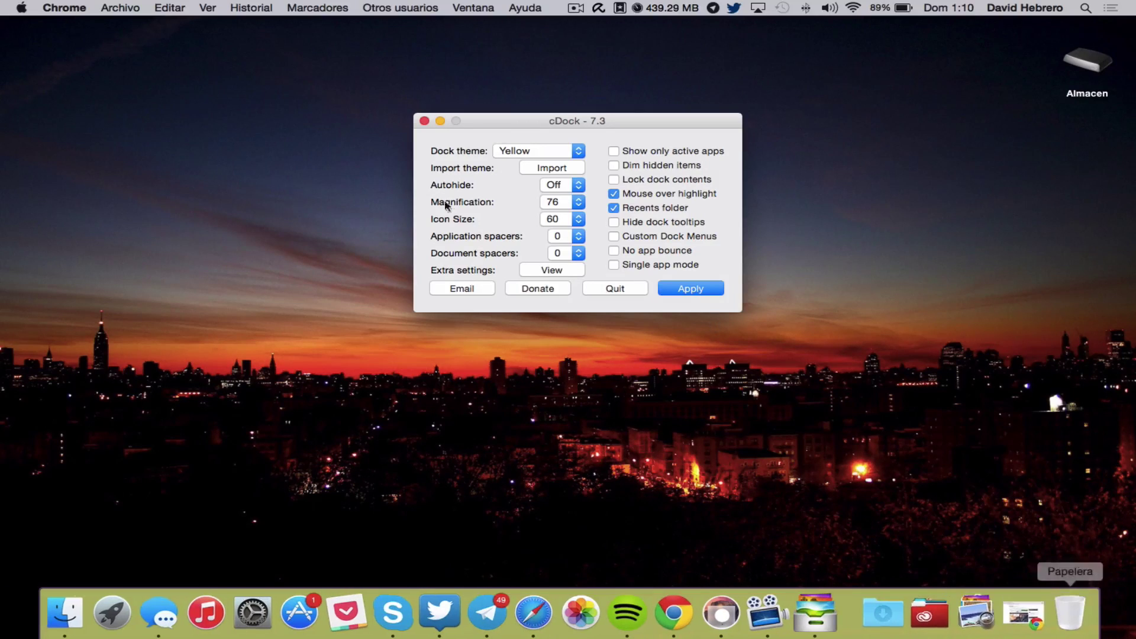
Set the Dock theme to Transparent and apply it, minimizing the Chrome window that reappears
{"action": "left_click", "coordinate": [547, 150]}
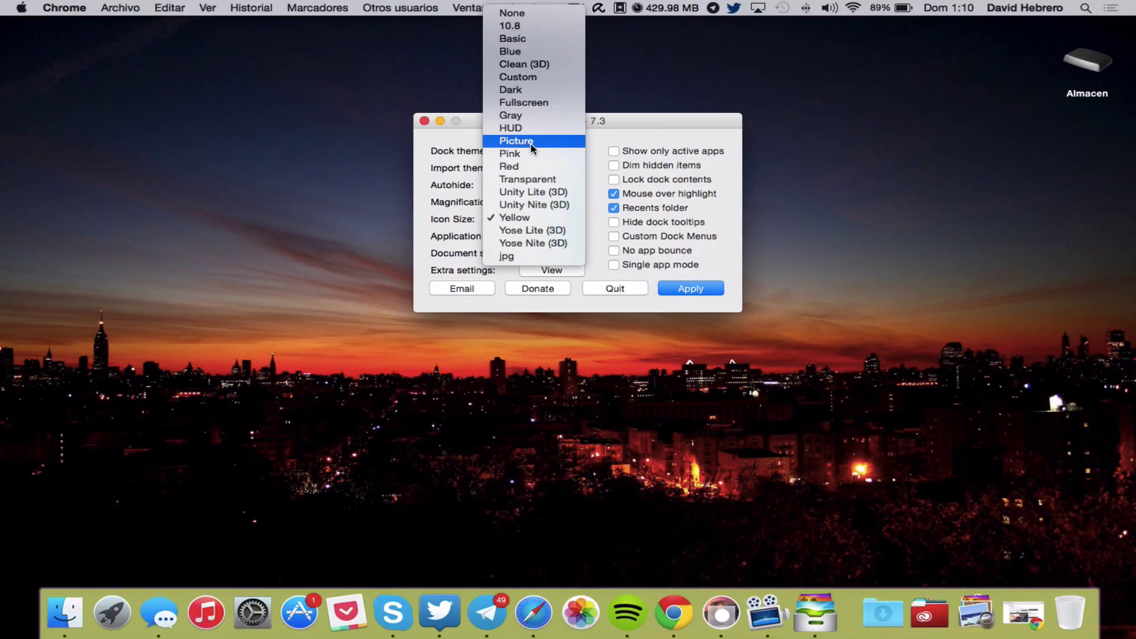
{"action": "left_click", "coordinate": [538, 179]}
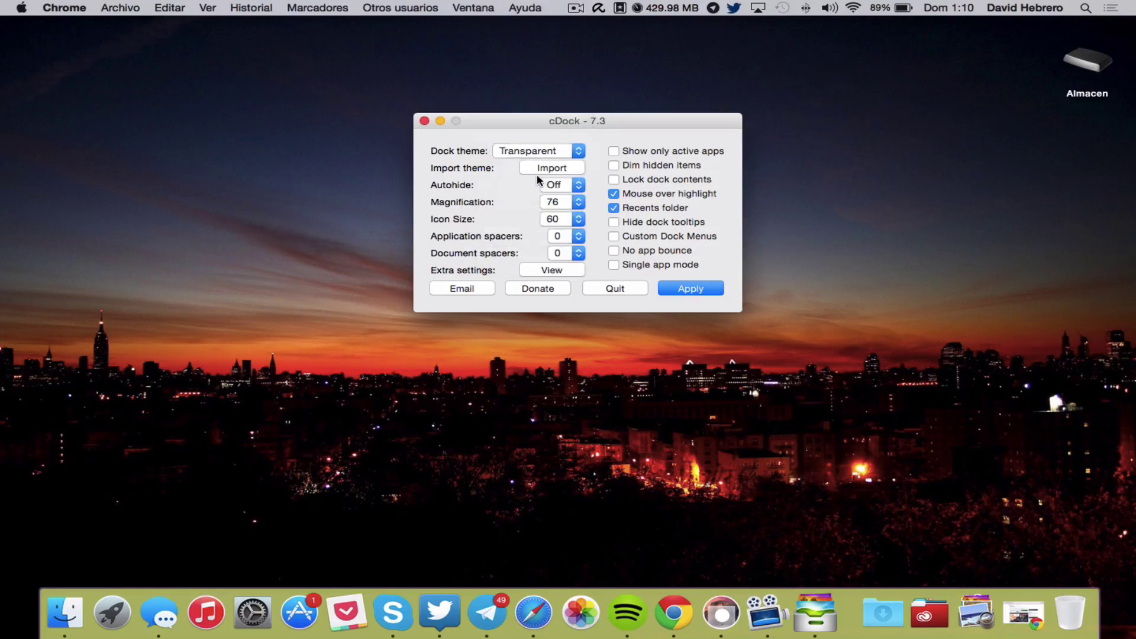
{"action": "left_click", "coordinate": [693, 287]}
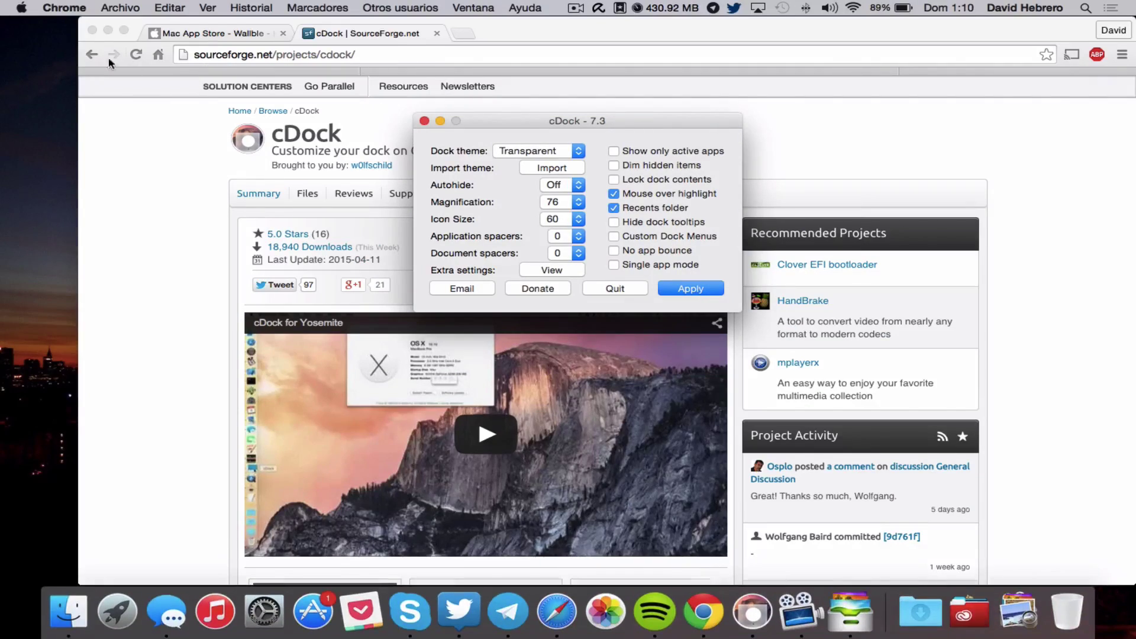
{"action": "left_click", "coordinate": [107, 30]}
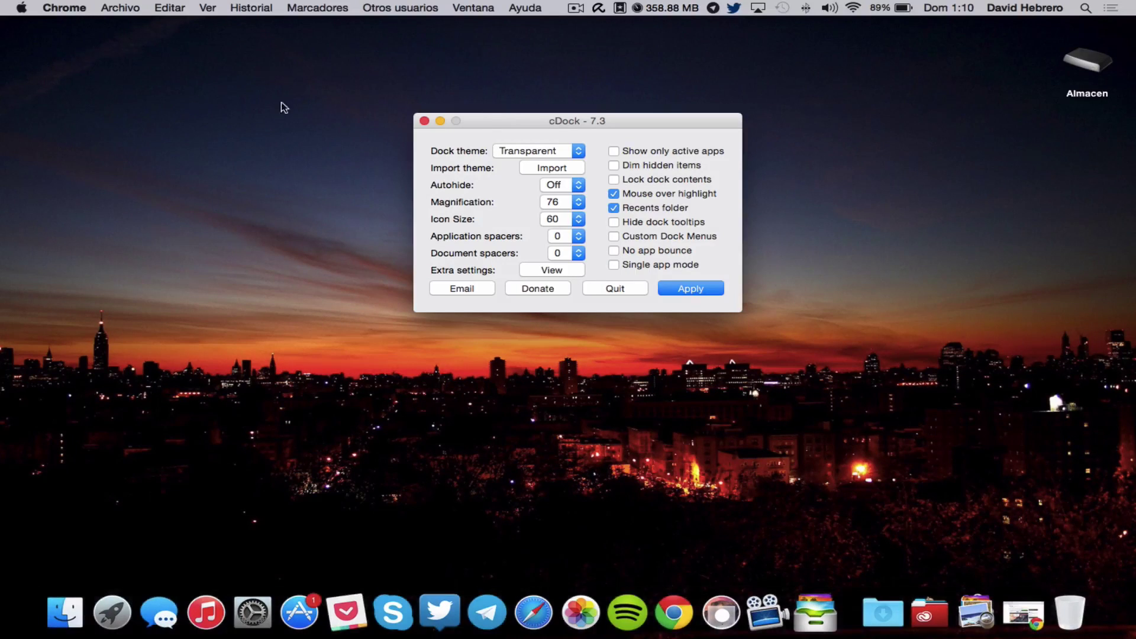
Try selecting the jpg theme and the Custom theme as the Dock theme
{"action": "left_click_drag", "start_coordinate": [476, 132], "coordinate": [448, 90]}
{"action": "left_click", "coordinate": [548, 109]}
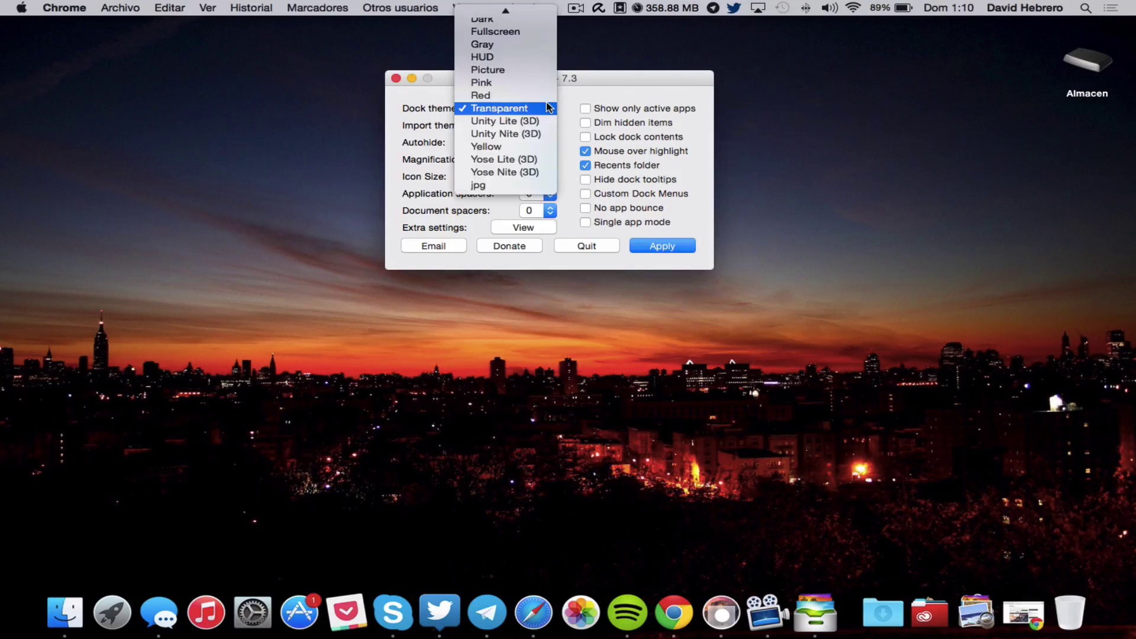
{"action": "scroll", "coordinate": [521, 148], "scroll_direction": "up", "scroll_amount": 3}
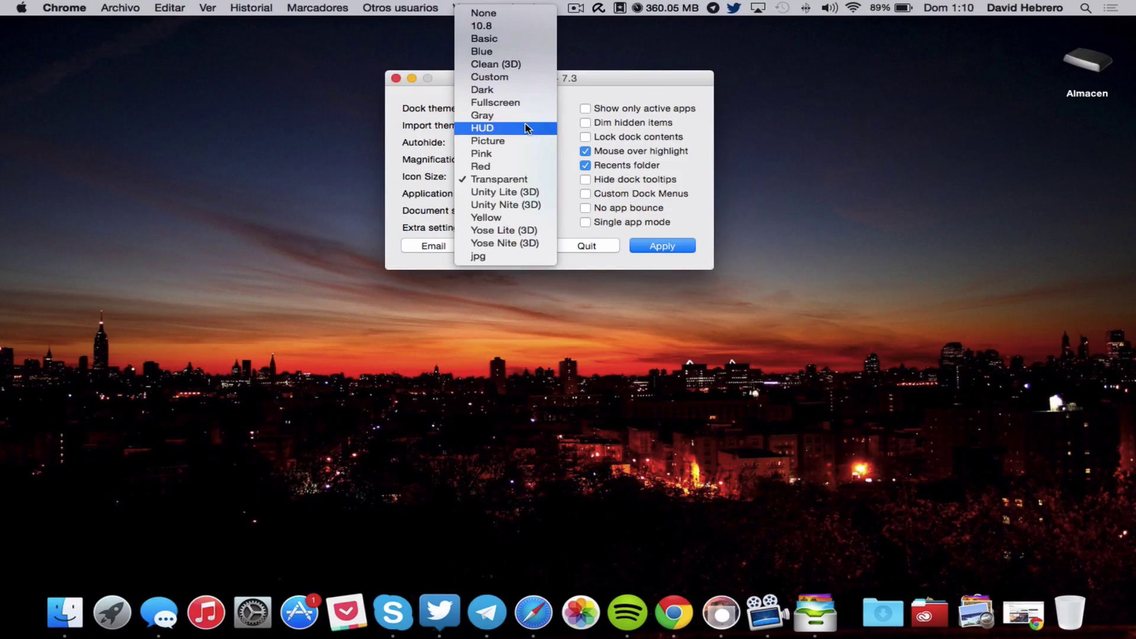
{"action": "left_click", "coordinate": [524, 256]}
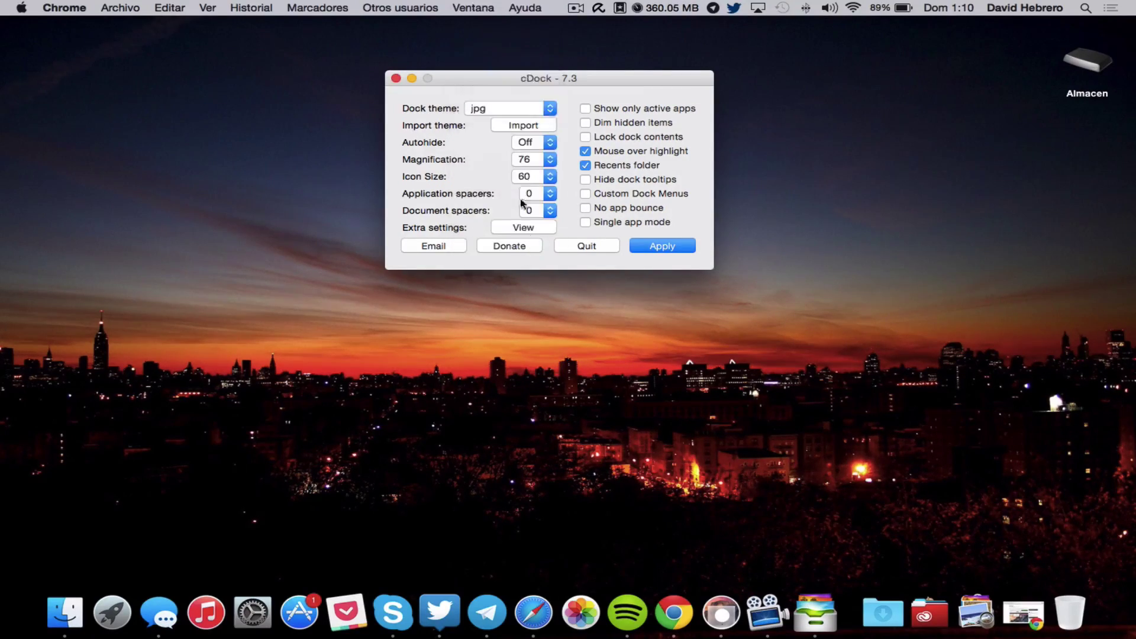
{"action": "left_click", "coordinate": [533, 110]}
{"action": "scroll", "coordinate": [533, 113], "scroll_direction": "up", "scroll_amount": 5}
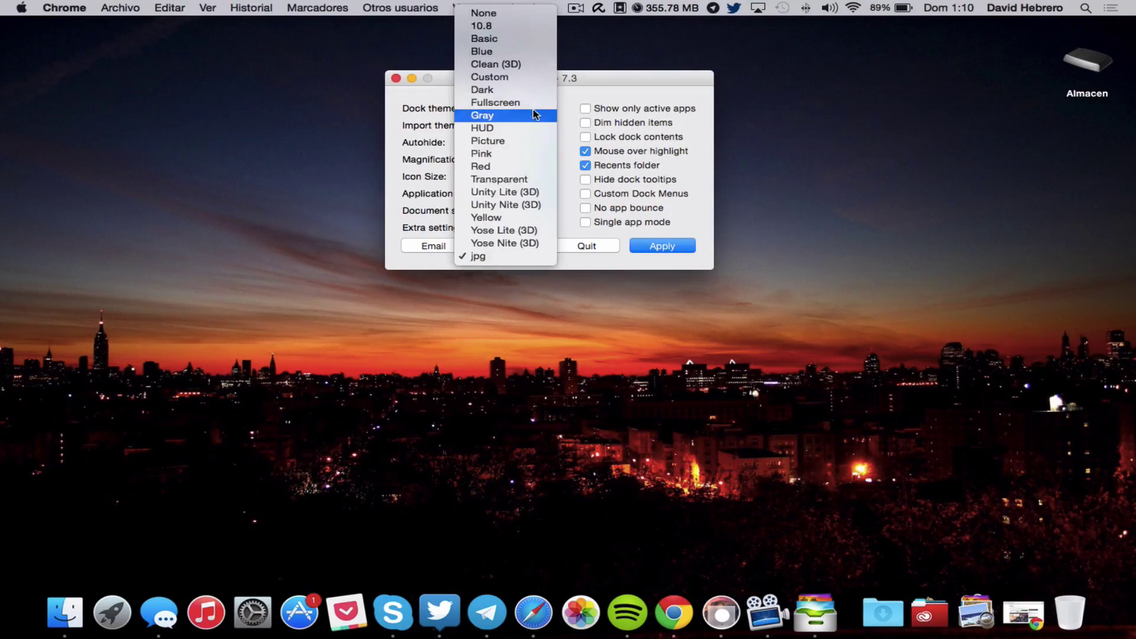
{"action": "left_click", "coordinate": [509, 77]}
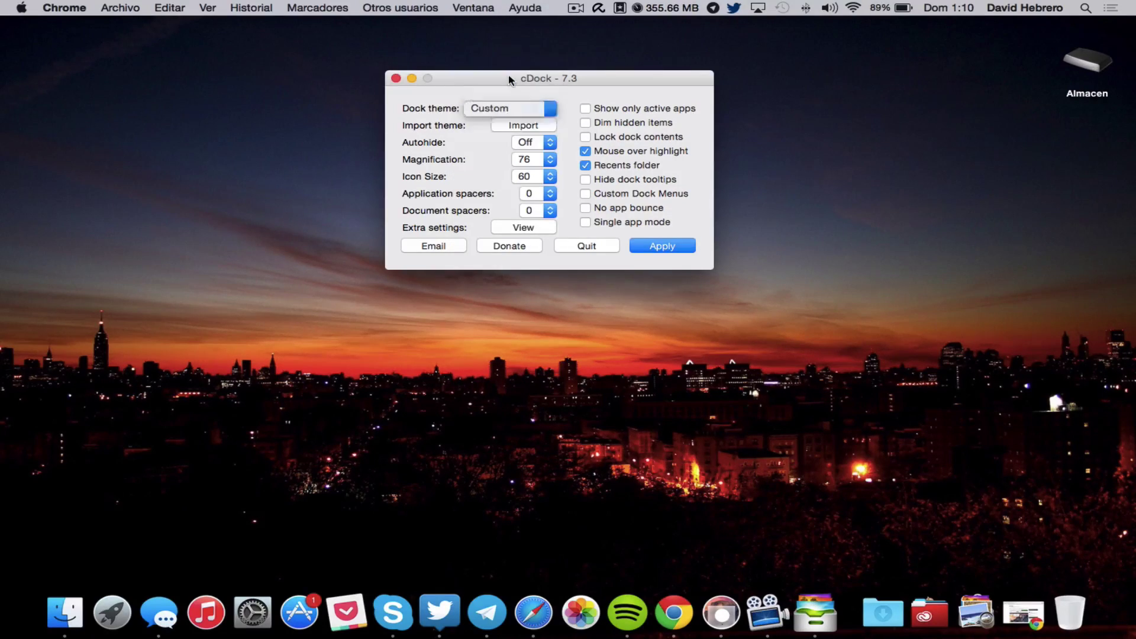
View the cDock theme import dialog without importing anything, and set the Dock theme to Picture
{"action": "left_click", "coordinate": [540, 126]}
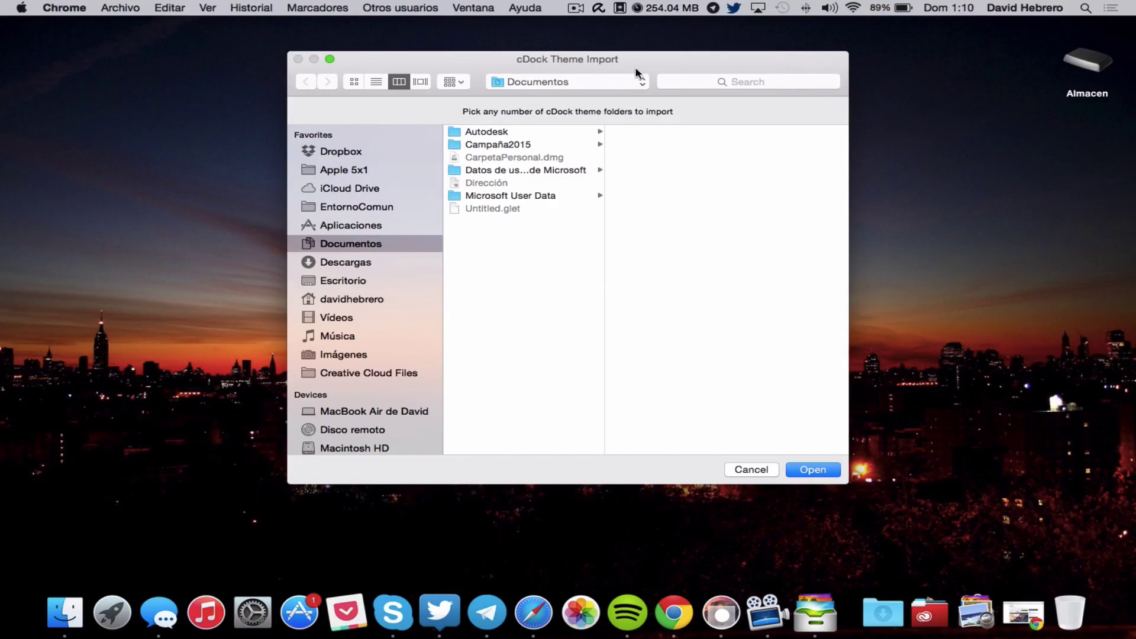
{"action": "left_click", "coordinate": [764, 474]}
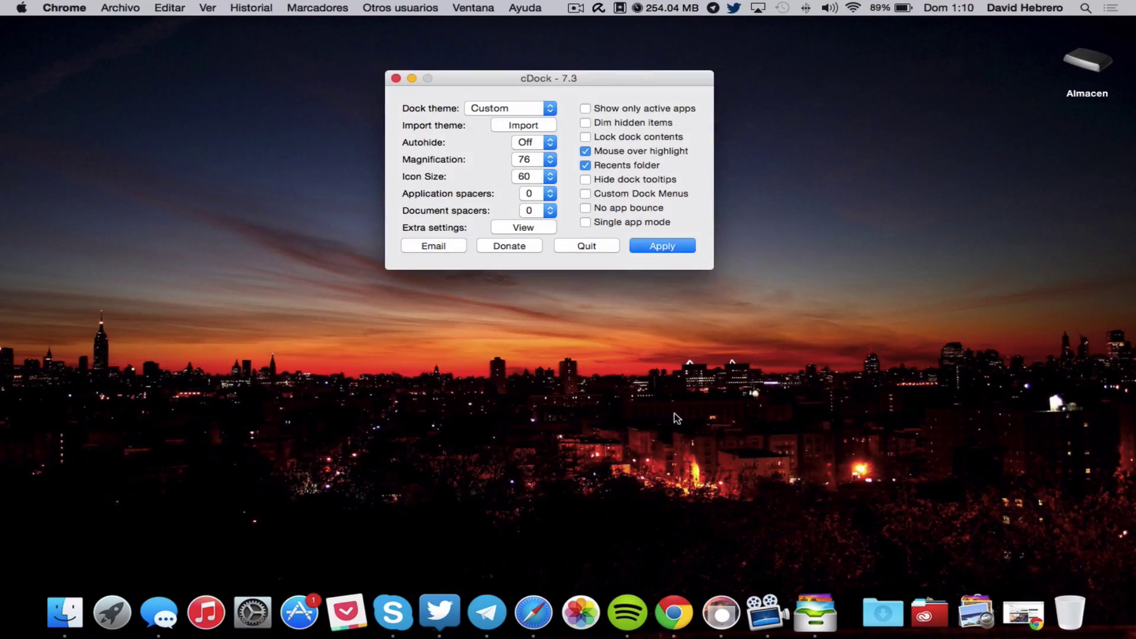
{"action": "left_click", "coordinate": [521, 109]}
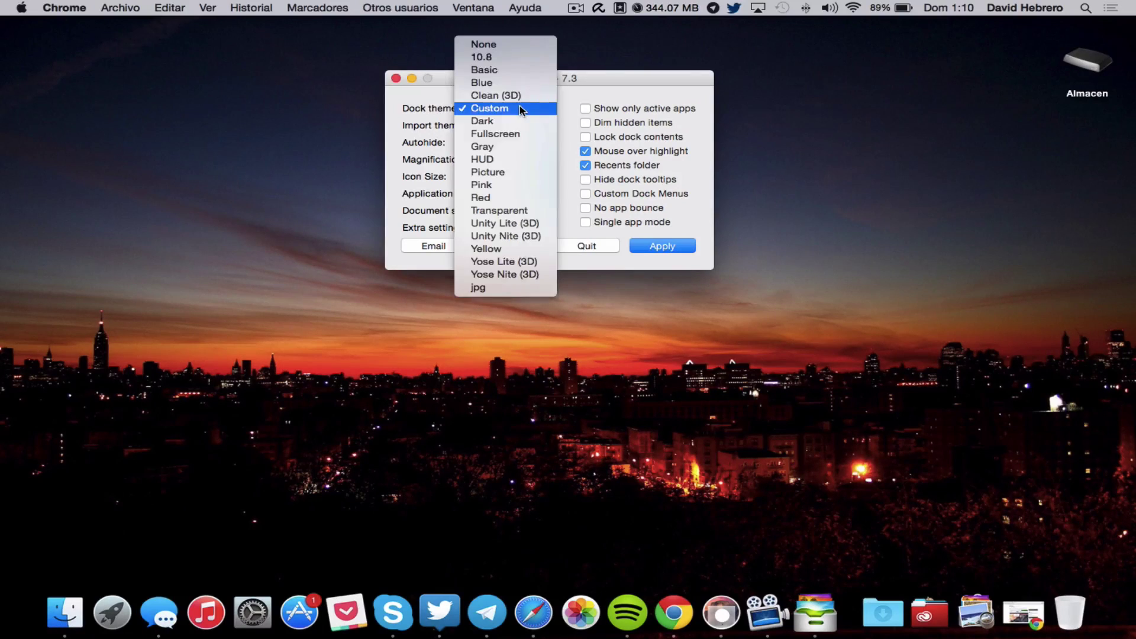
{"action": "left_click", "coordinate": [509, 172]}
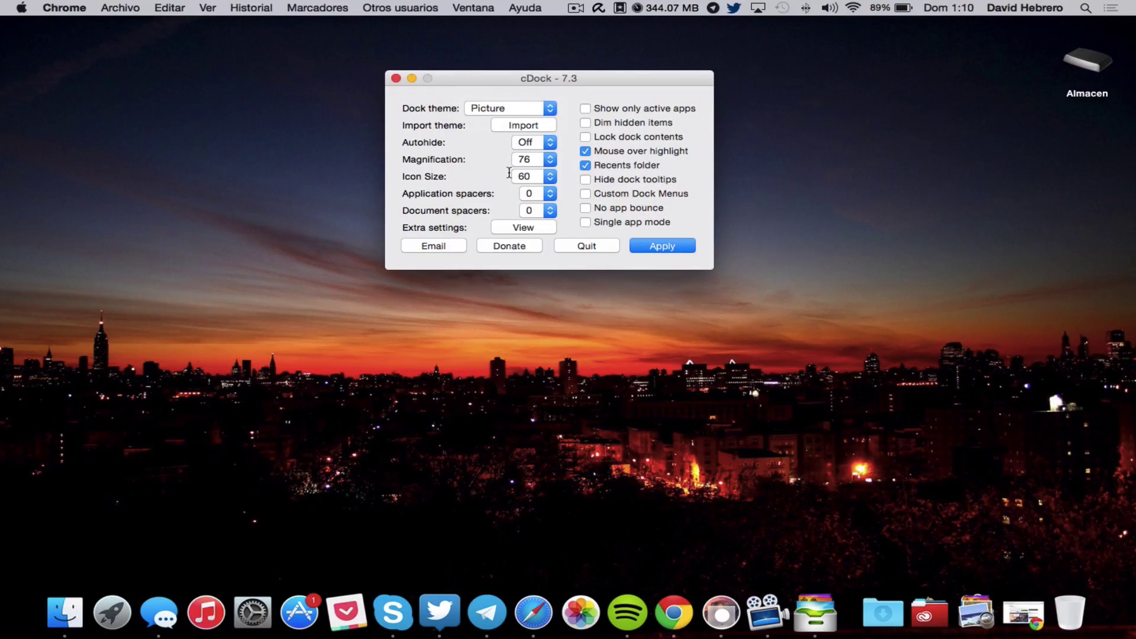
Open and cancel the theme import, and apply the Yose Nite (3D) Dock theme, minimizing the Chrome window that reappears
{"action": "left_click", "coordinate": [524, 126]}
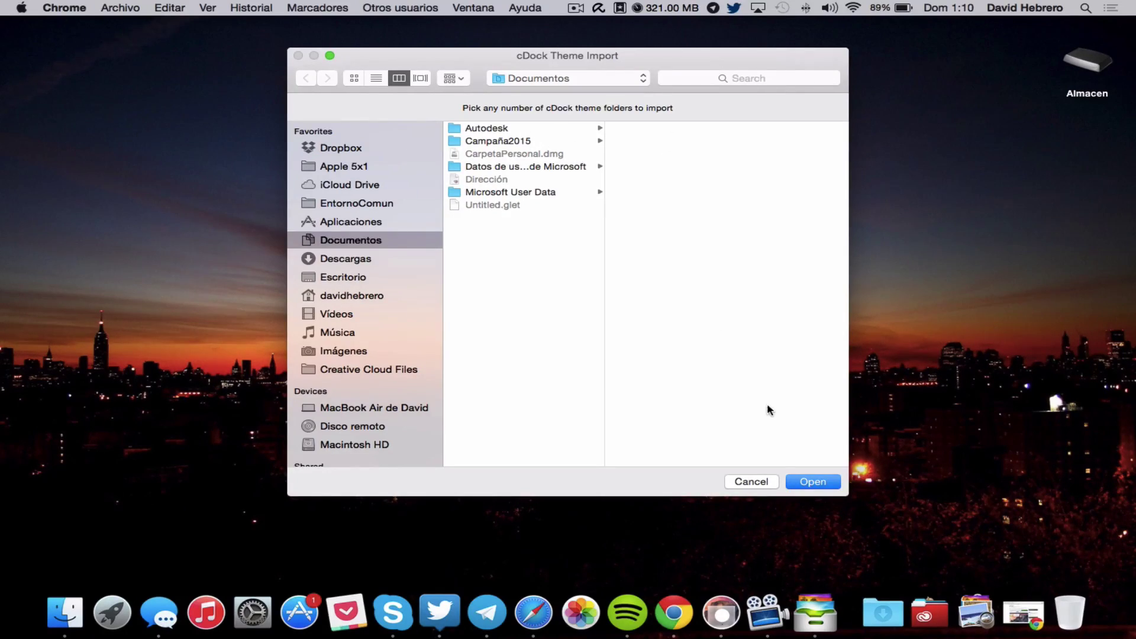
{"action": "left_click", "coordinate": [770, 482]}
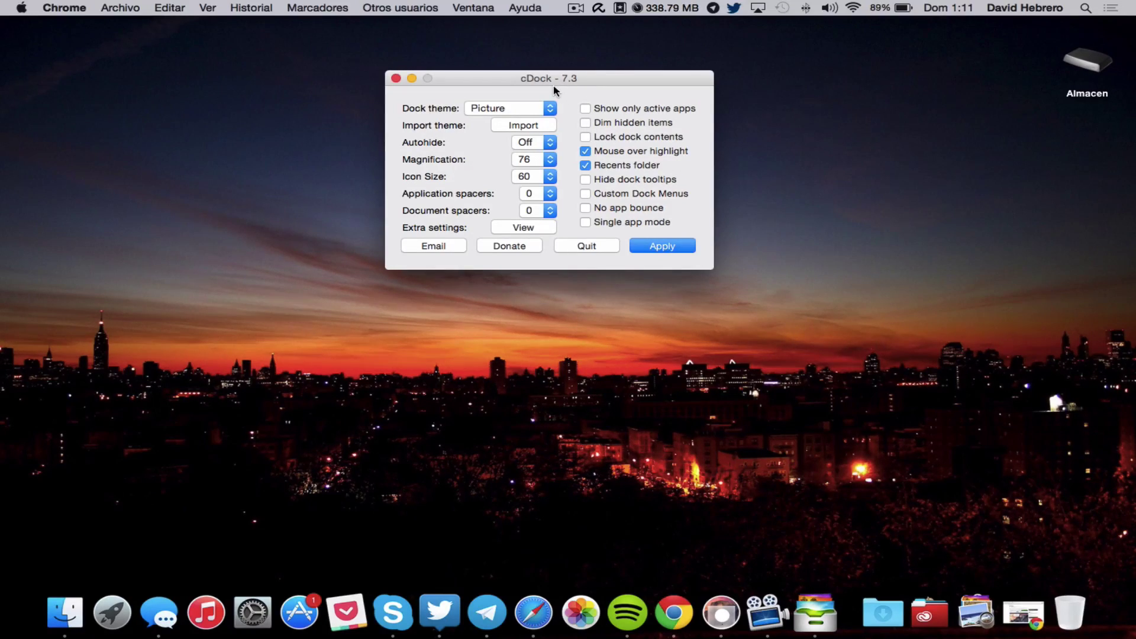
{"action": "left_click", "coordinate": [524, 107]}
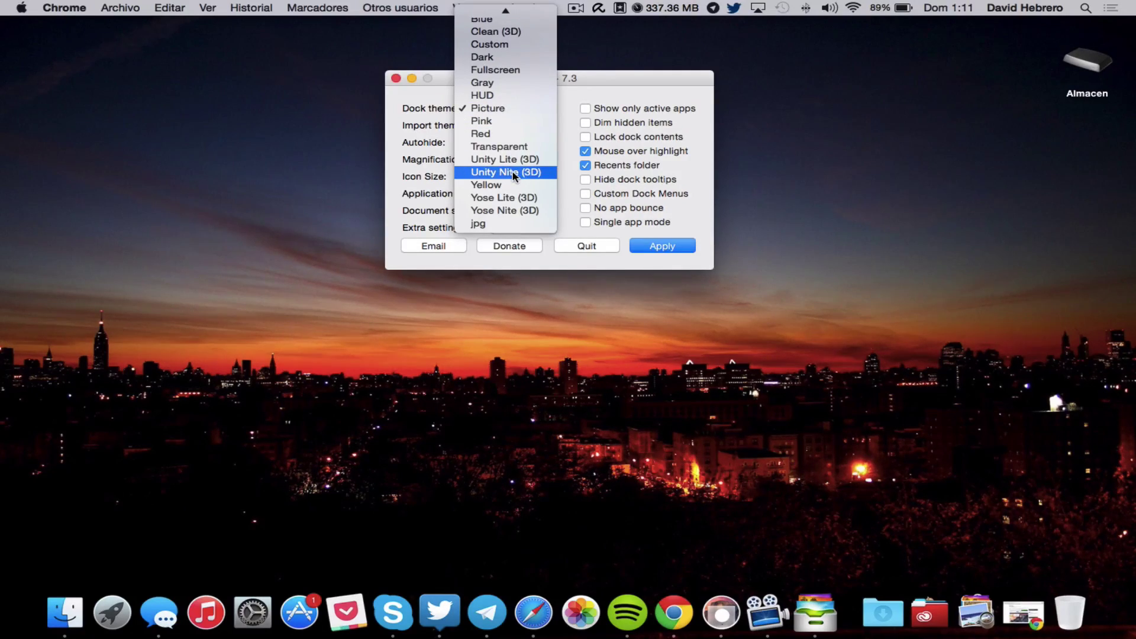
{"action": "left_click", "coordinate": [514, 210]}
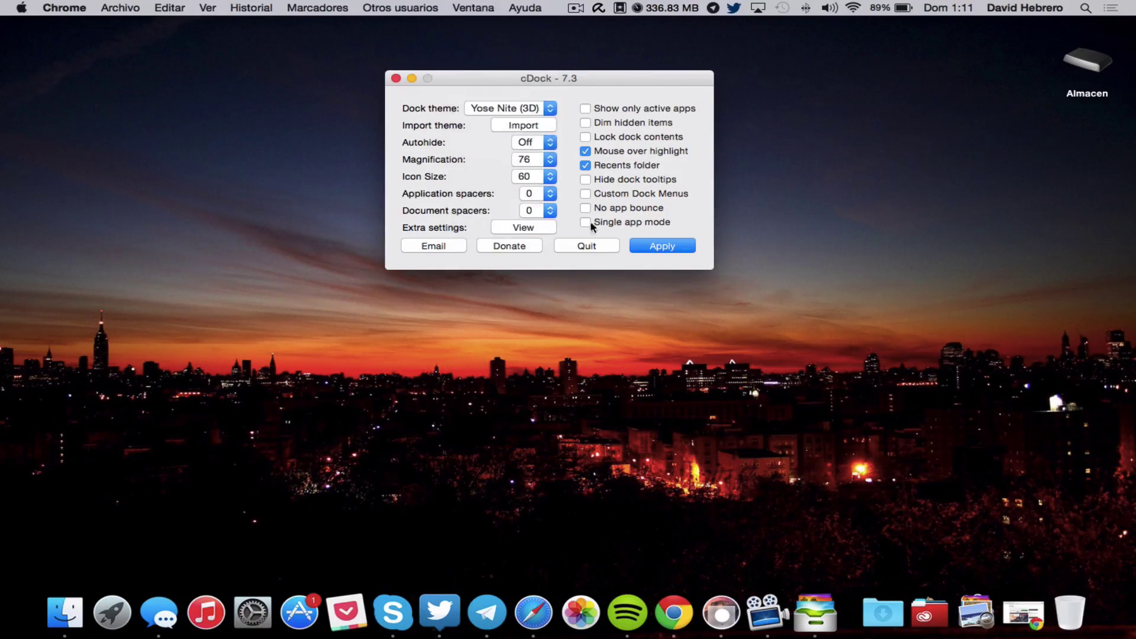
{"action": "left_click", "coordinate": [665, 245]}
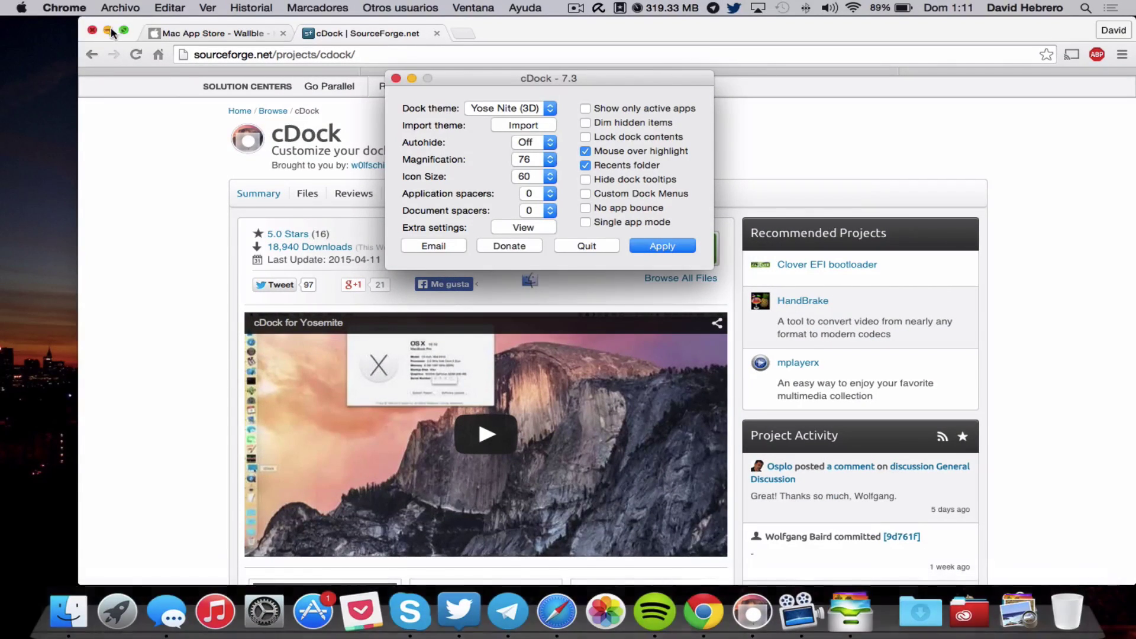
{"action": "left_click", "coordinate": [108, 30]}
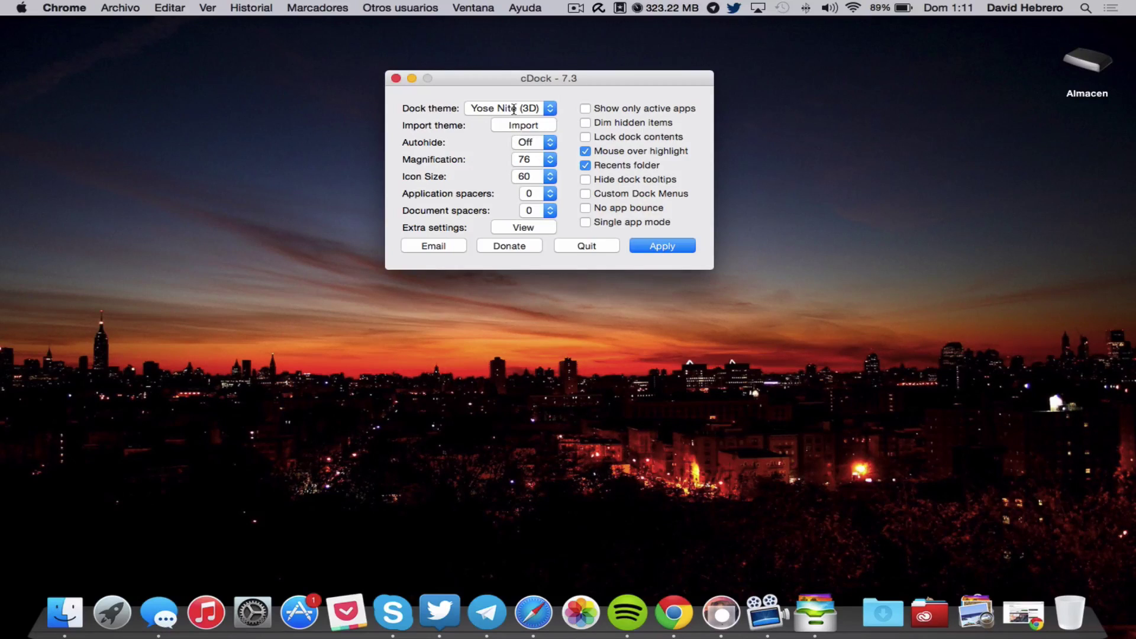
Set the Dock theme to Fullscreen and apply it, minimizing the Chrome window to reveal the desktop
{"action": "left_click", "coordinate": [549, 108]}
{"action": "scroll", "coordinate": [517, 108], "scroll_direction": "up", "scroll_amount": 3}
{"action": "scroll", "coordinate": [518, 107], "scroll_direction": "up", "scroll_amount": 2}
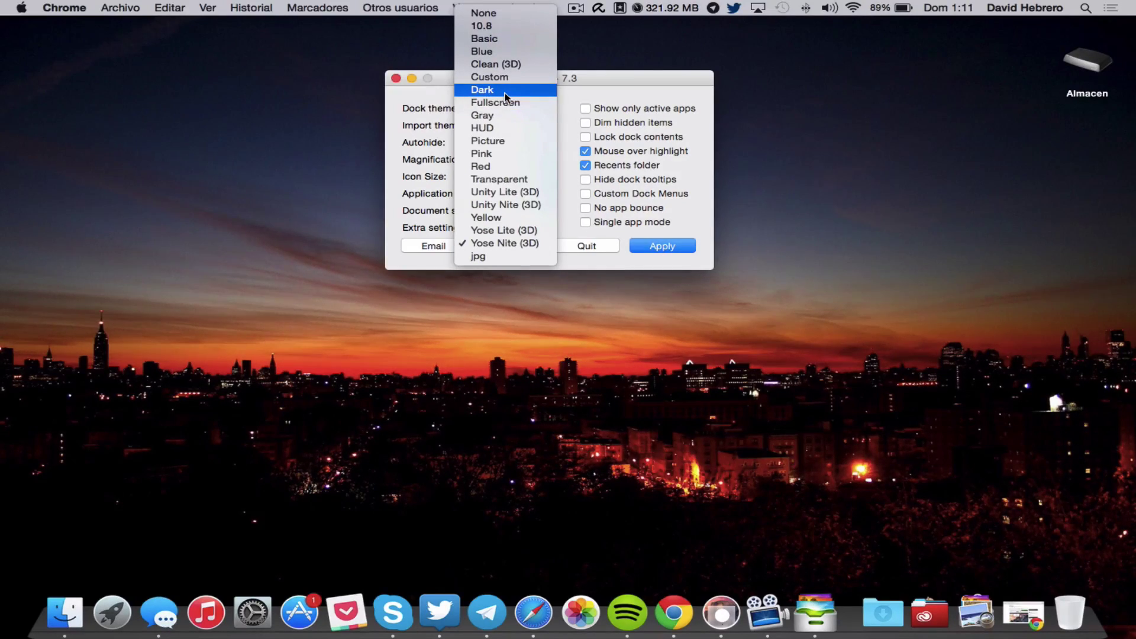
{"action": "left_click", "coordinate": [506, 103]}
{"action": "left_click", "coordinate": [663, 245]}
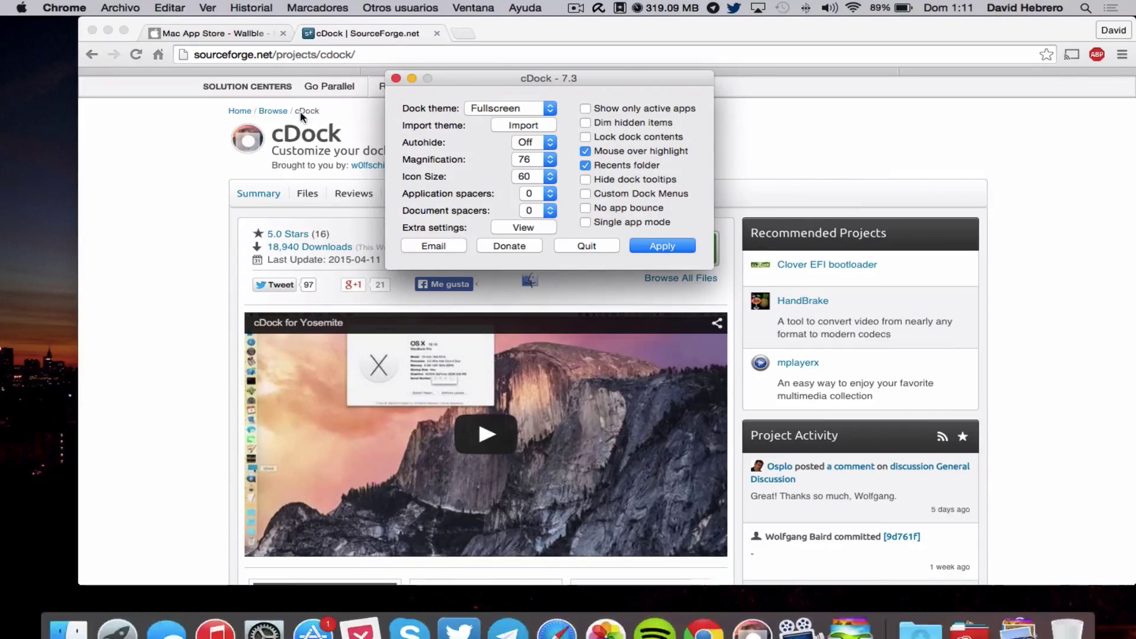
{"action": "left_click", "coordinate": [108, 30]}
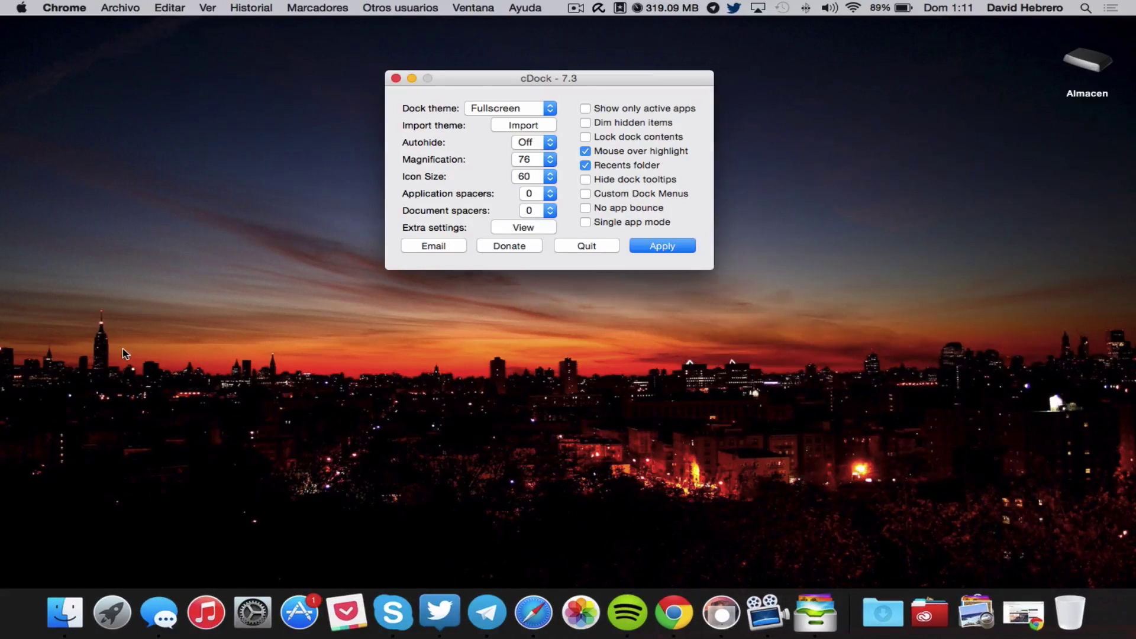